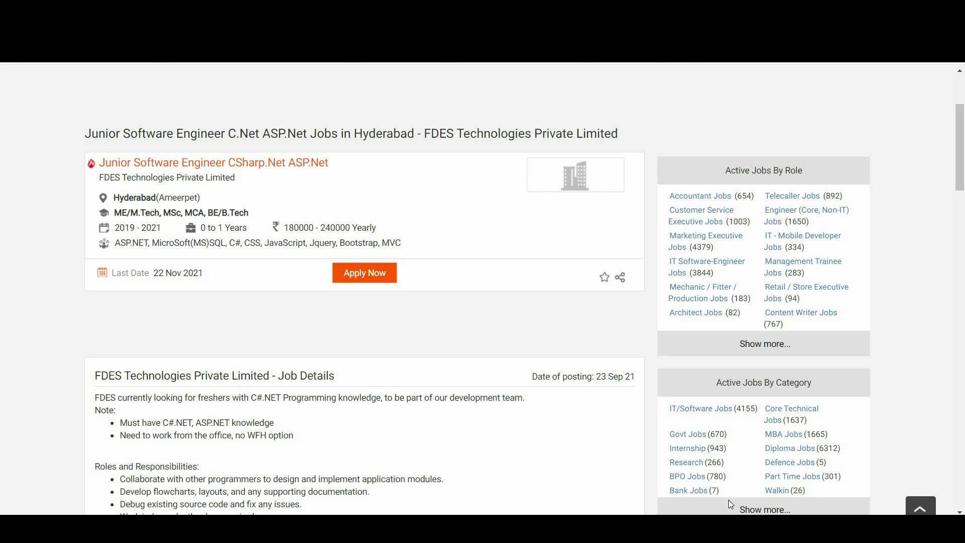
pyautogui.scroll(-3, 728, 500)
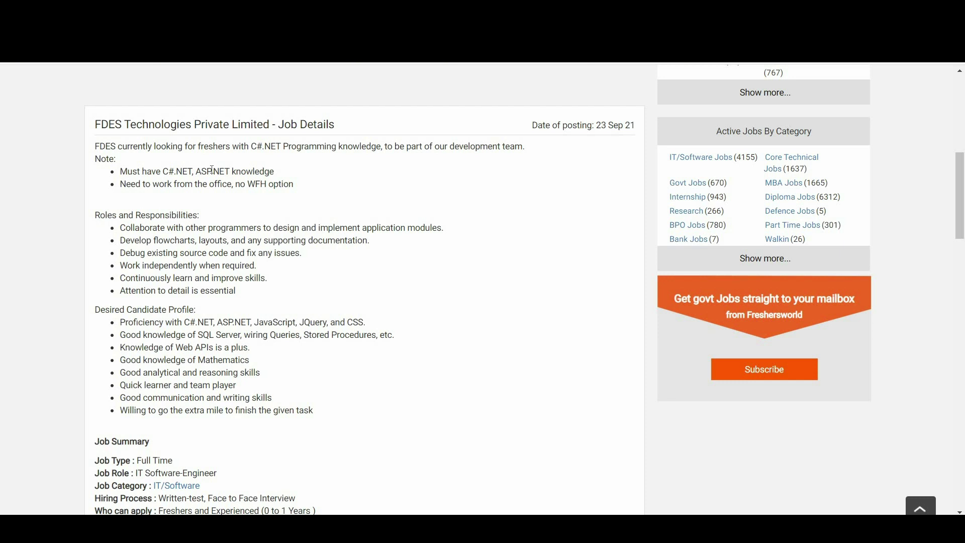
pyautogui.scroll(5, 226, 114)
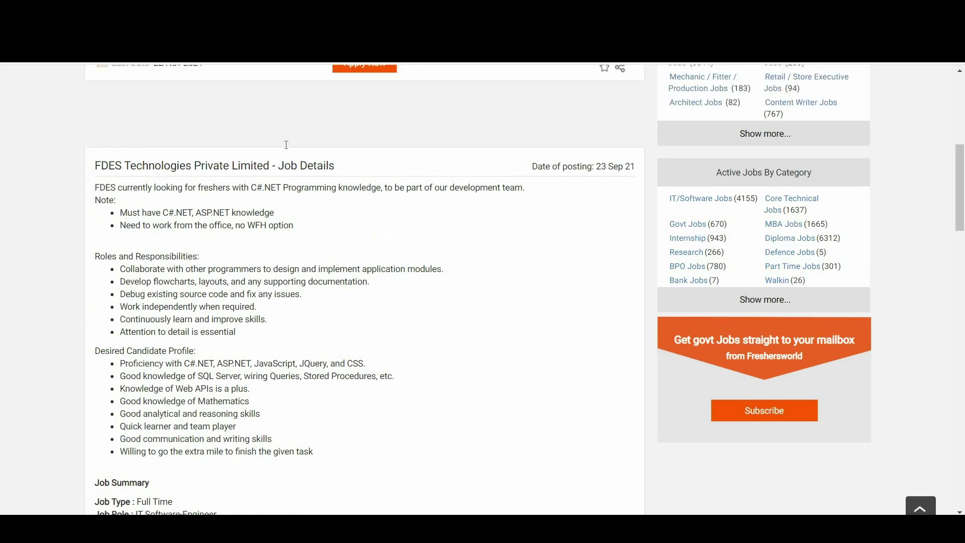
pyautogui.scroll(3, 226, 113)
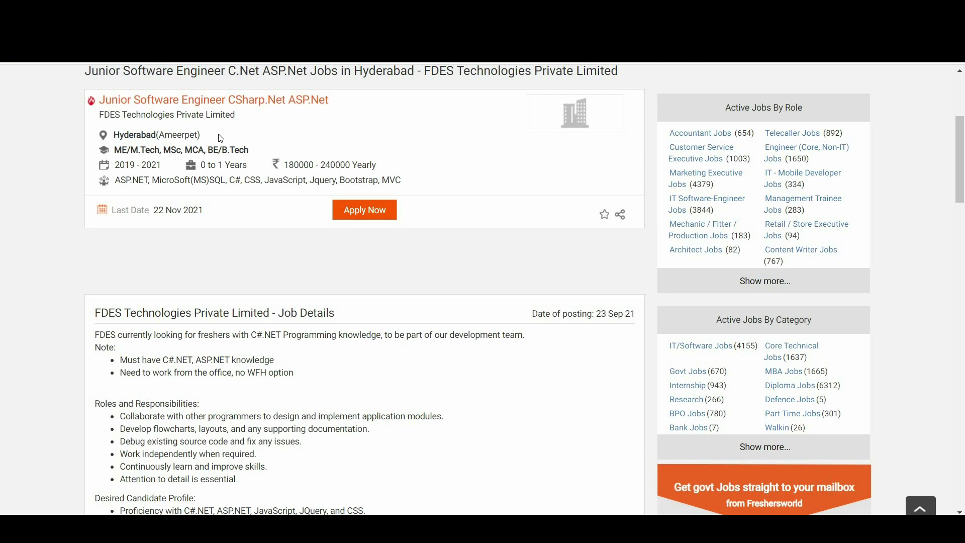
# Step: Highlight the job location text Hyderabad(Ameerpet) in the posting header
pyautogui.moveTo(202, 136); pyautogui.dragTo(117, 135)
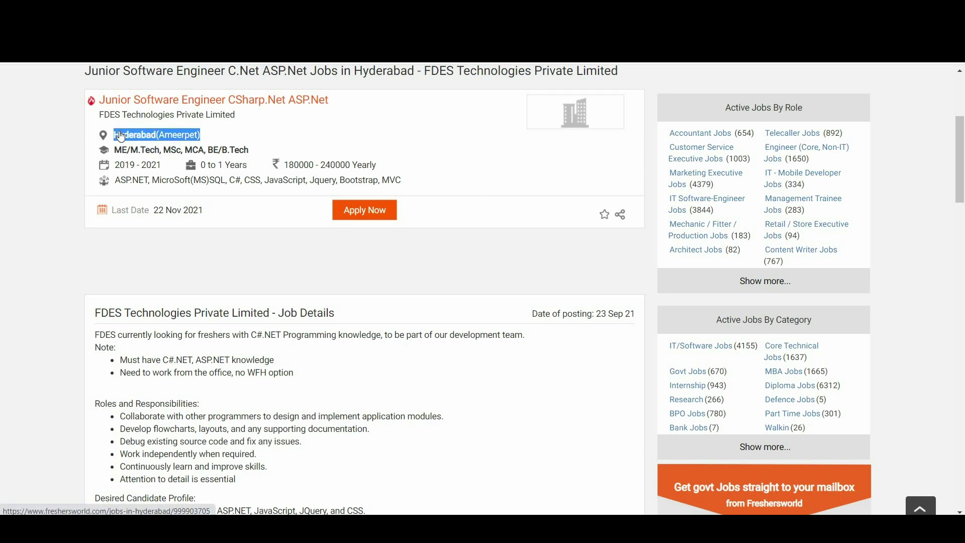